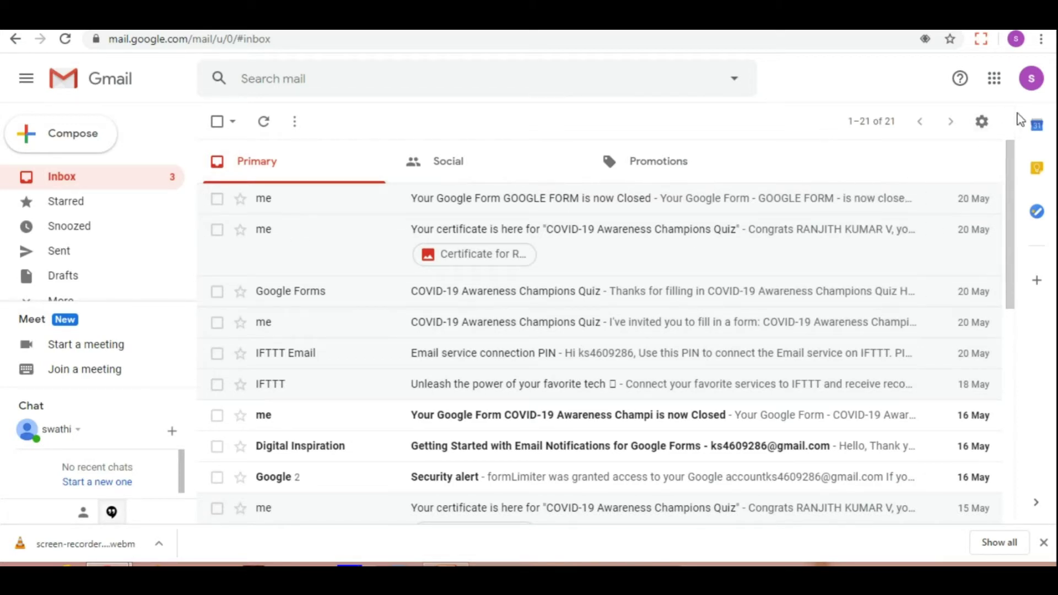
Open Google Meet from Gmail's Google apps launcher.
click(995, 80)
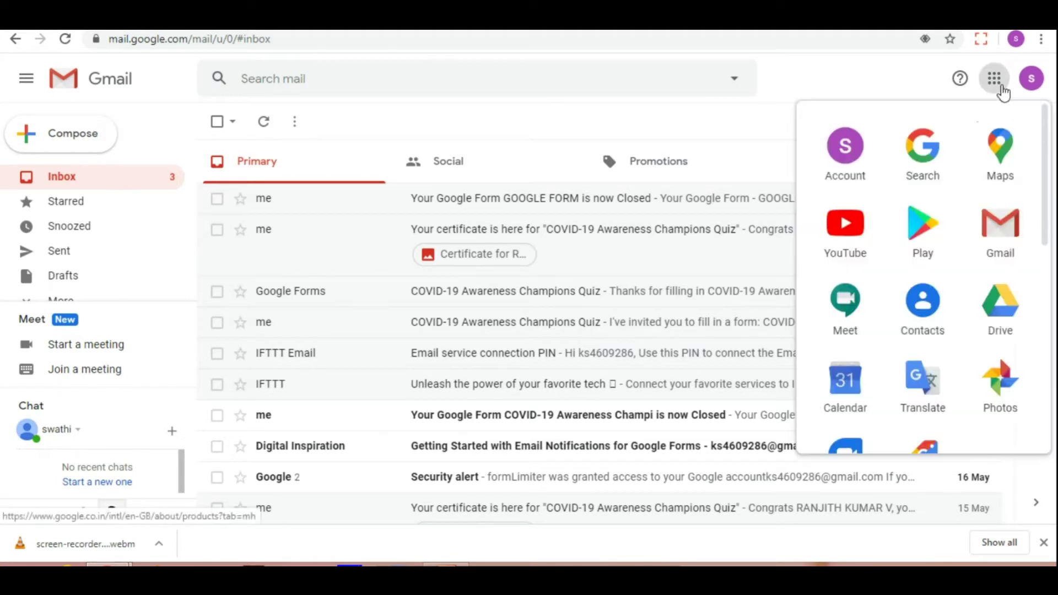
click(846, 318)
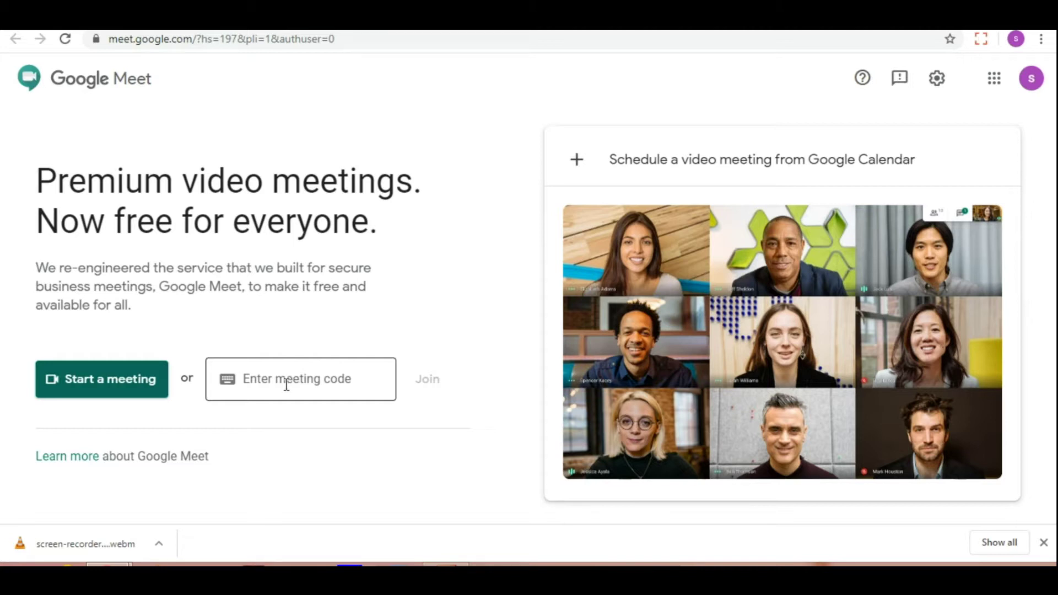
Start a new meeting from the Meet home page and switch the camera off in the preview.
click(251, 383)
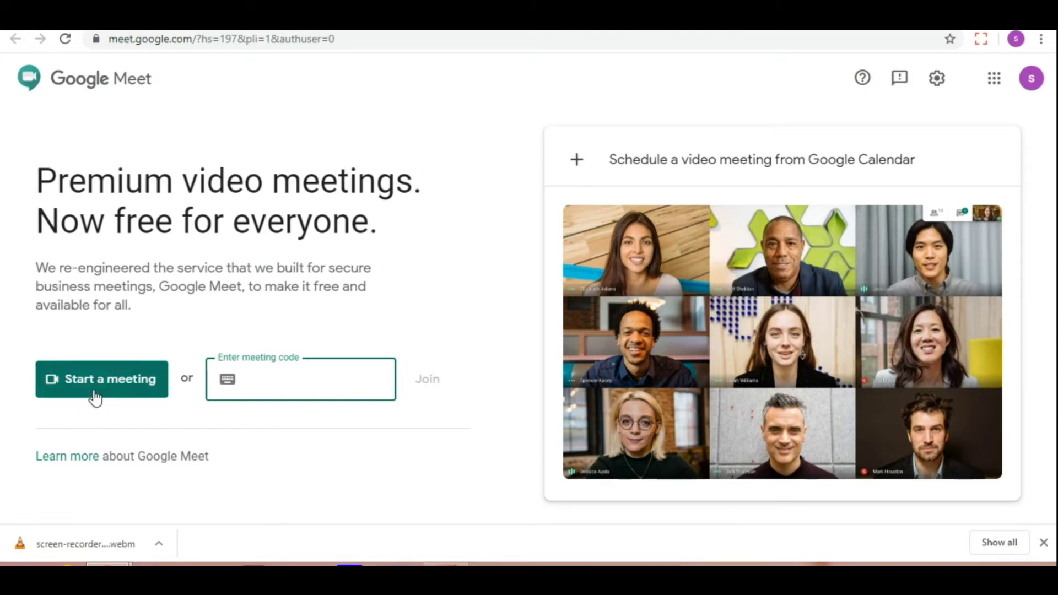
click(99, 386)
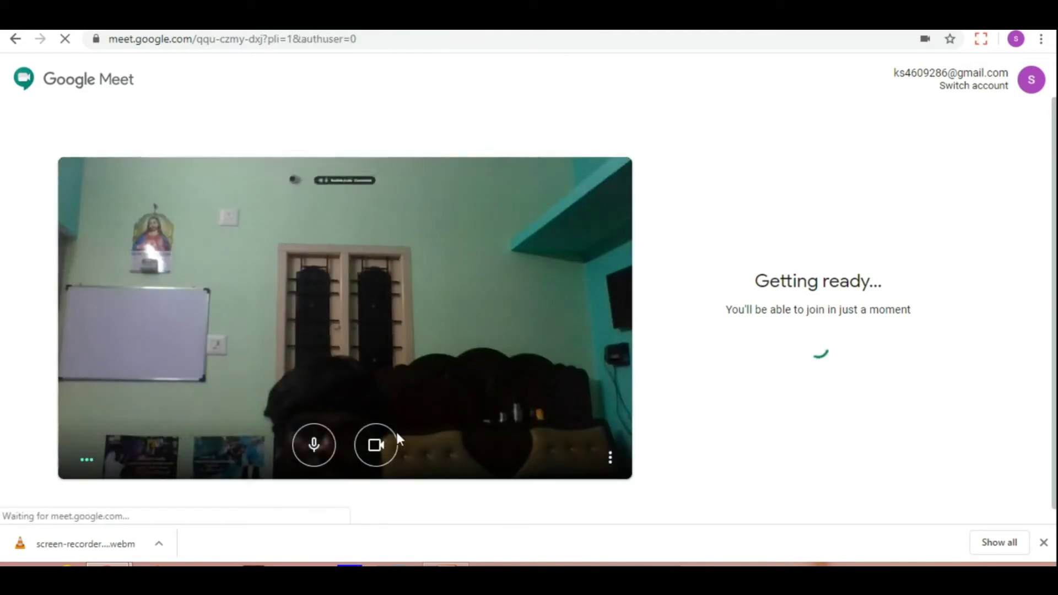
click(376, 445)
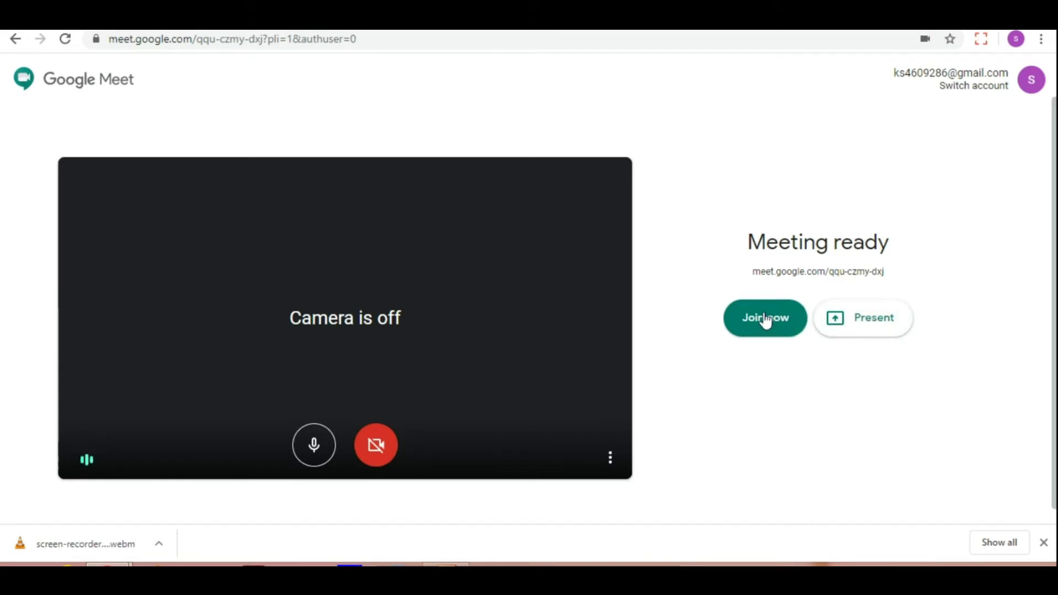
Choose to present in the new meeting instead of joining.
click(883, 325)
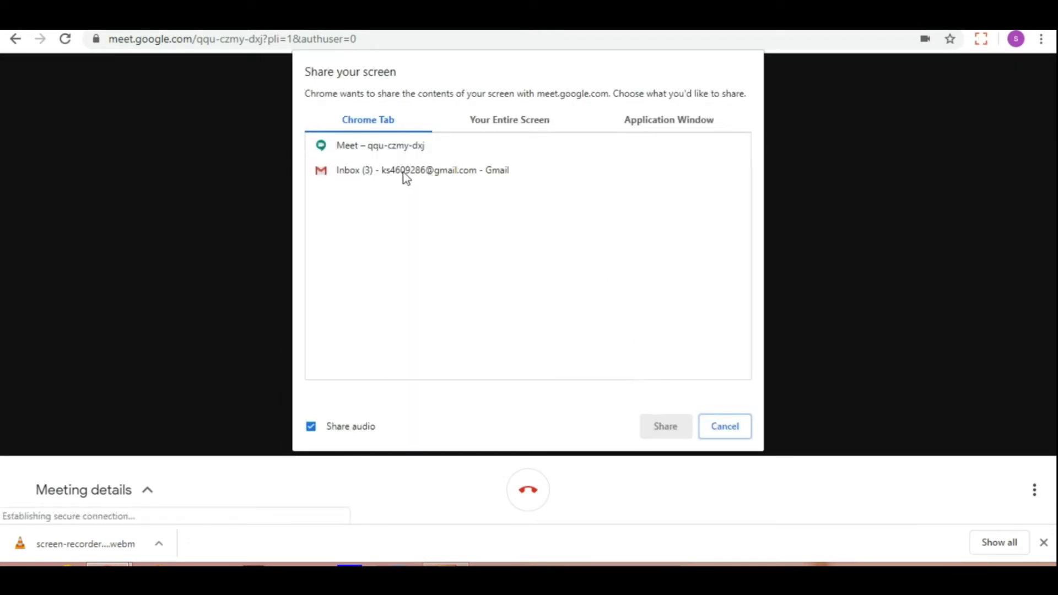
Share the Meet tab with presentation audio off, then stop presenting it.
click(395, 152)
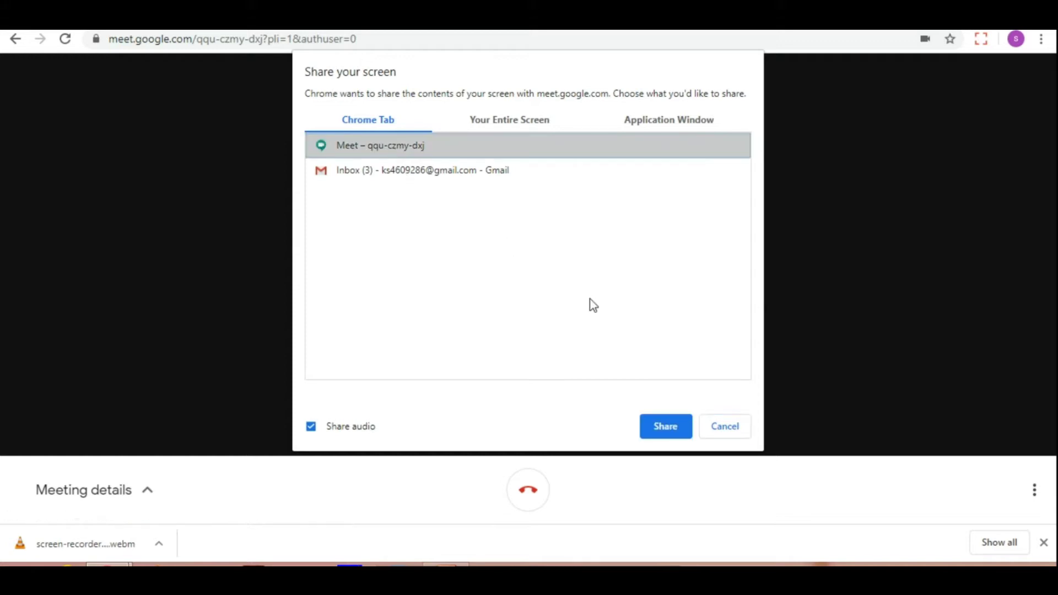
click(673, 423)
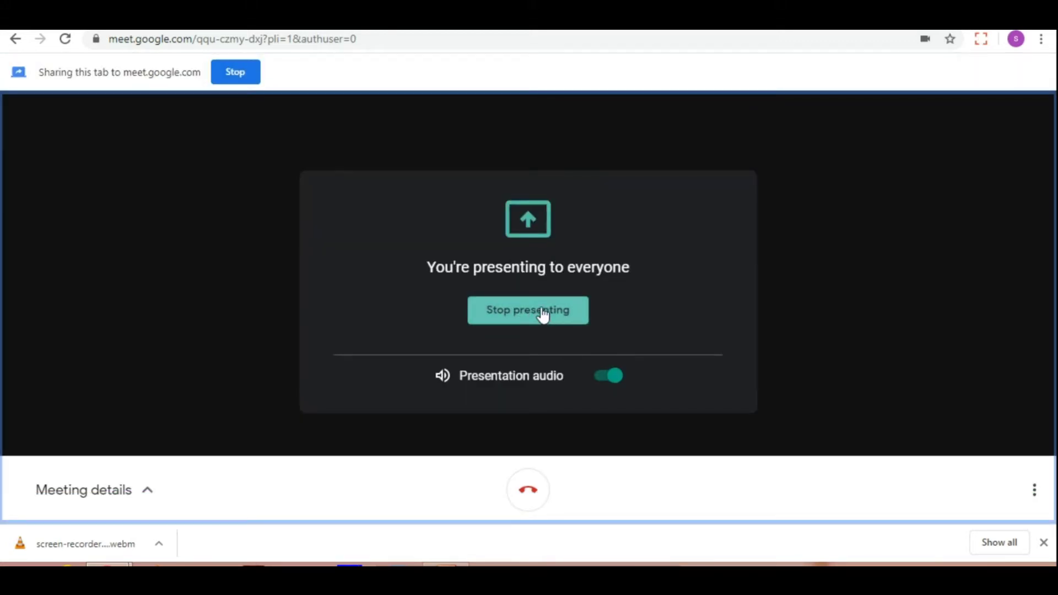
click(606, 379)
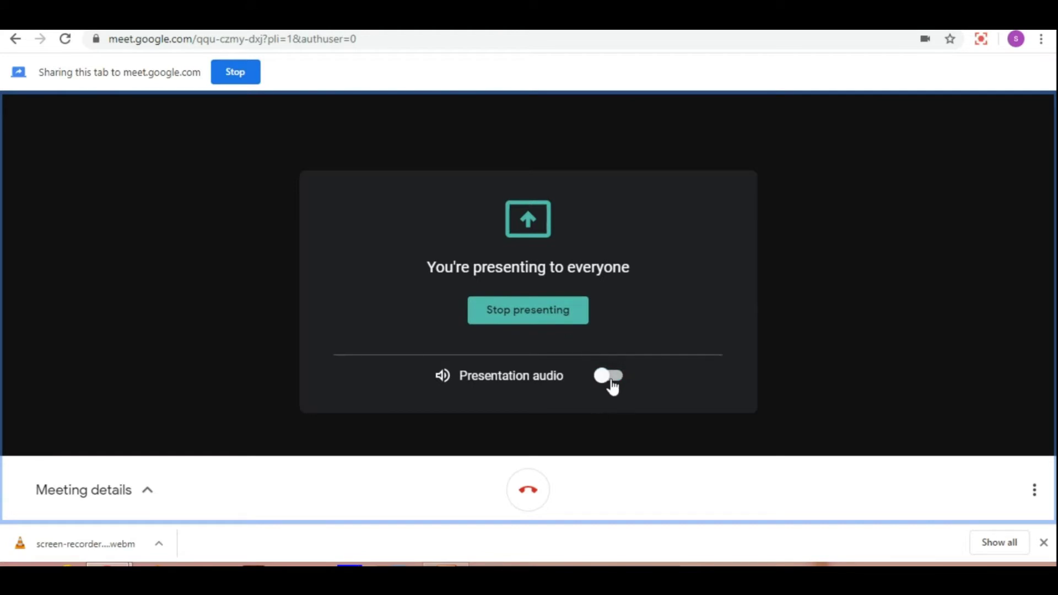
click(557, 313)
Present the Unit 3 PowerPoint application window instead.
click(565, 328)
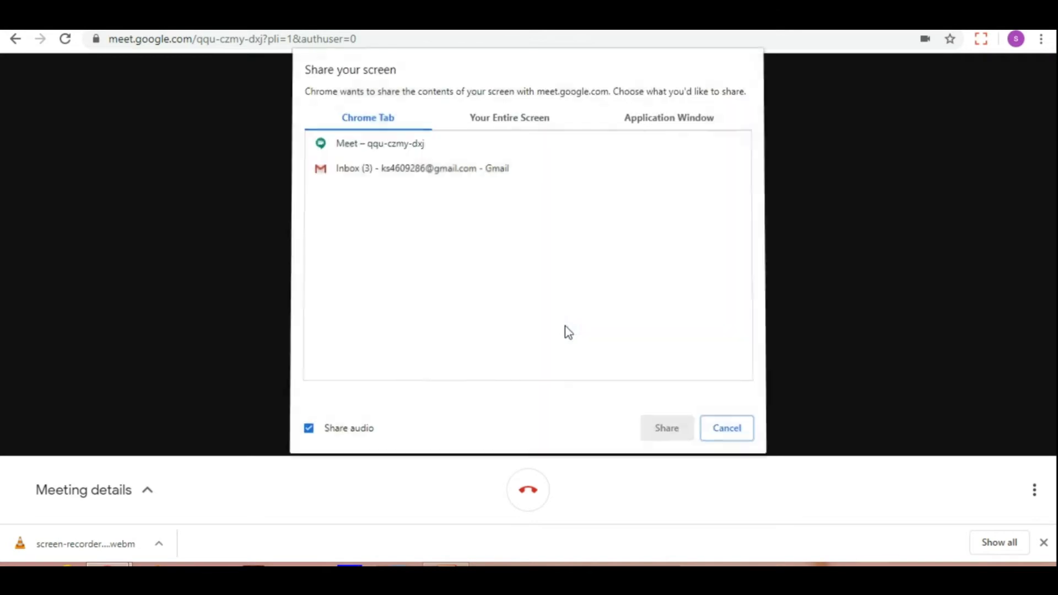
click(501, 122)
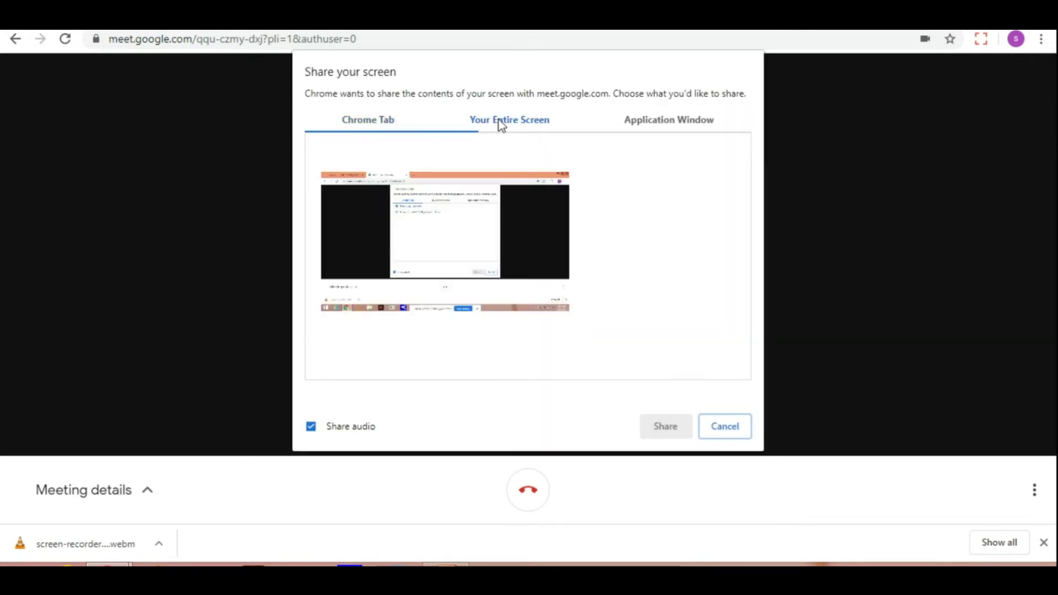
click(658, 123)
click(631, 197)
click(676, 422)
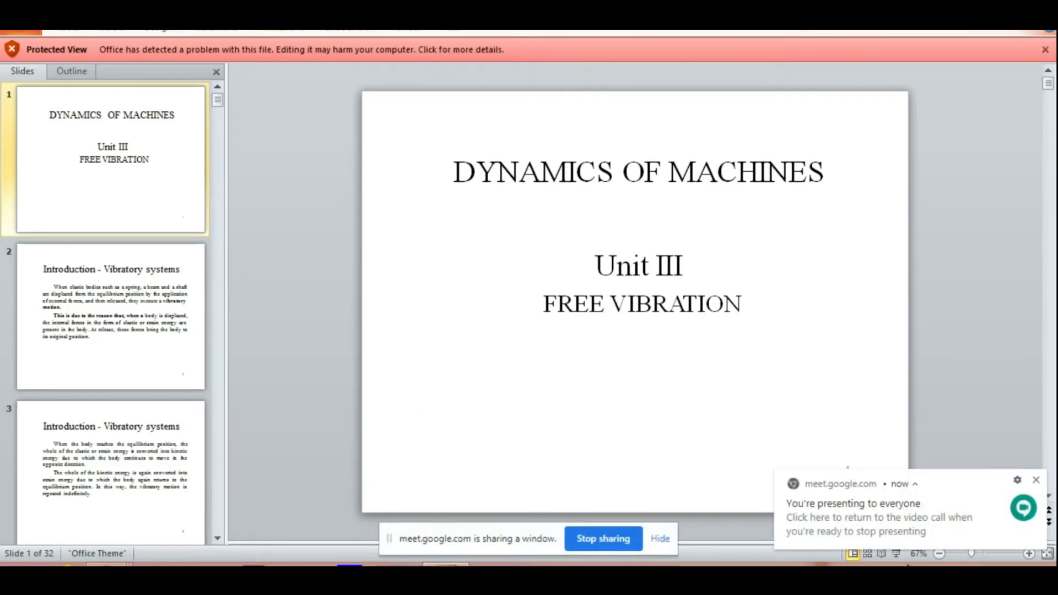
Back in the Meet tab, stop presenting and decline taking over as main presenter.
click(908, 530)
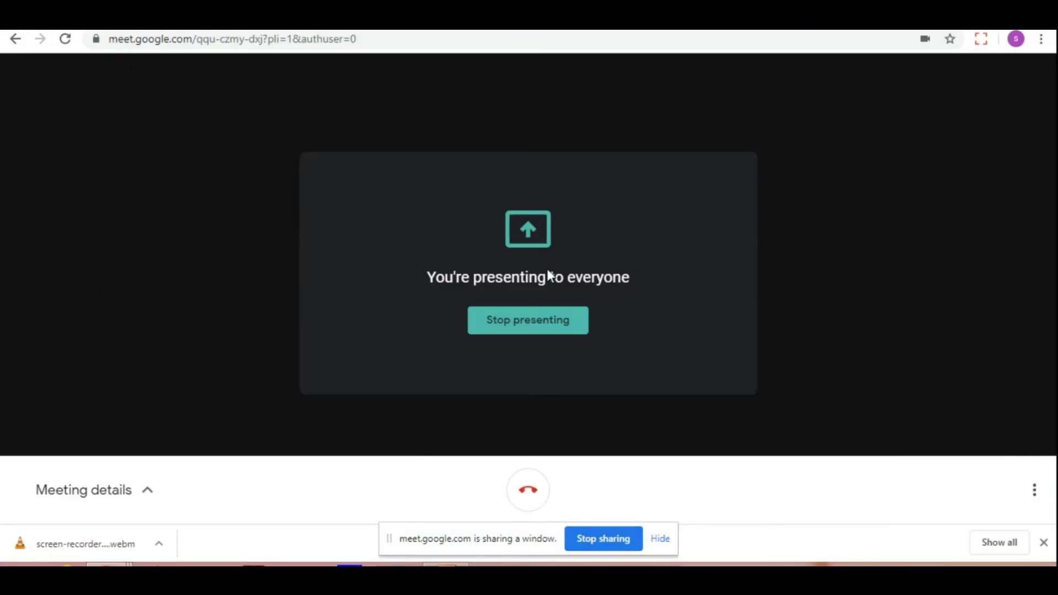
click(526, 330)
click(528, 330)
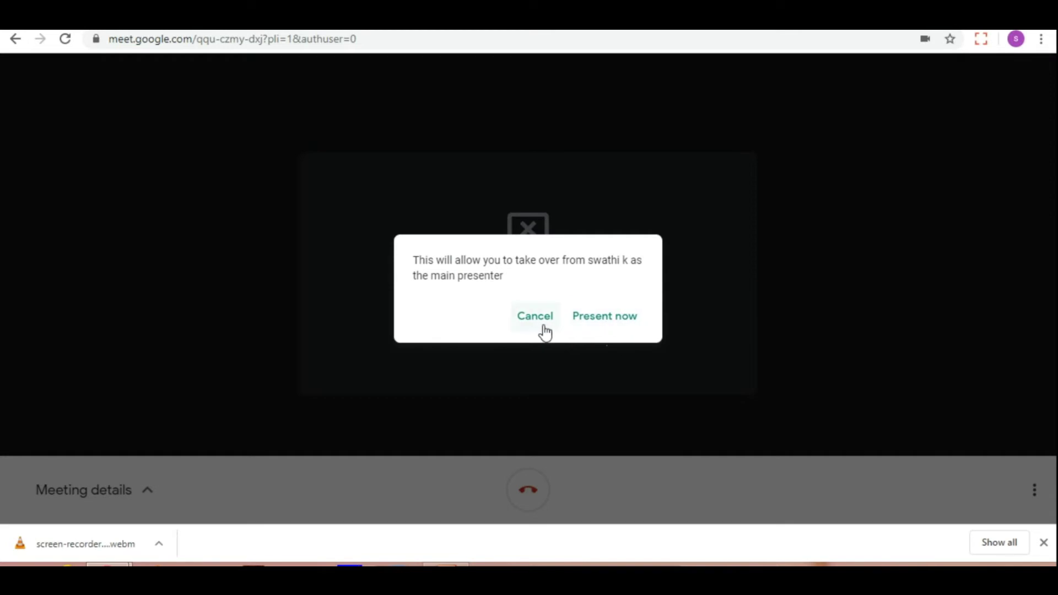
click(543, 325)
Leave the call and rejoin it with the camera off.
click(528, 489)
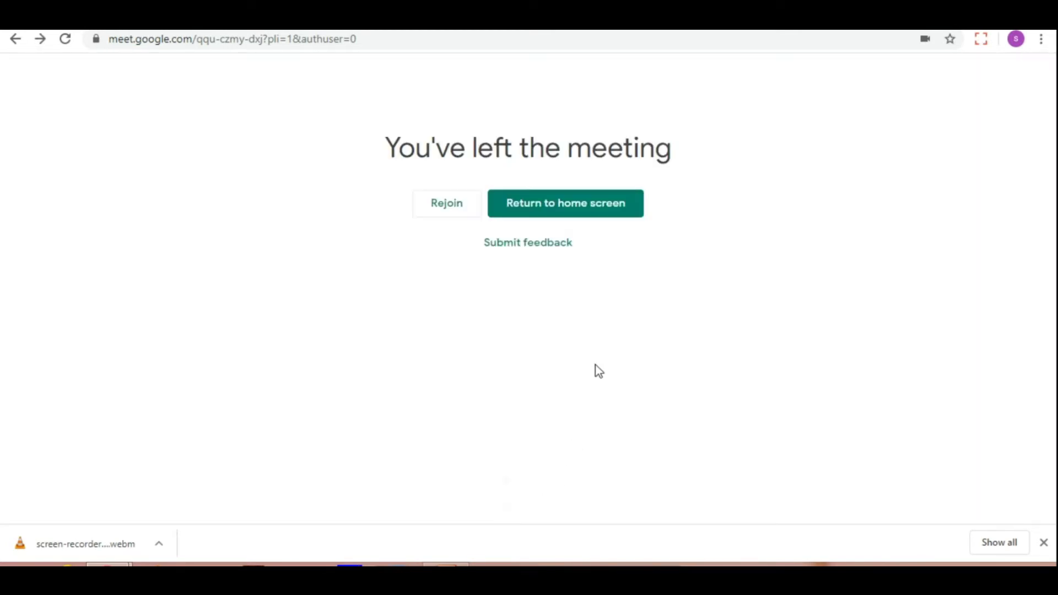
click(460, 223)
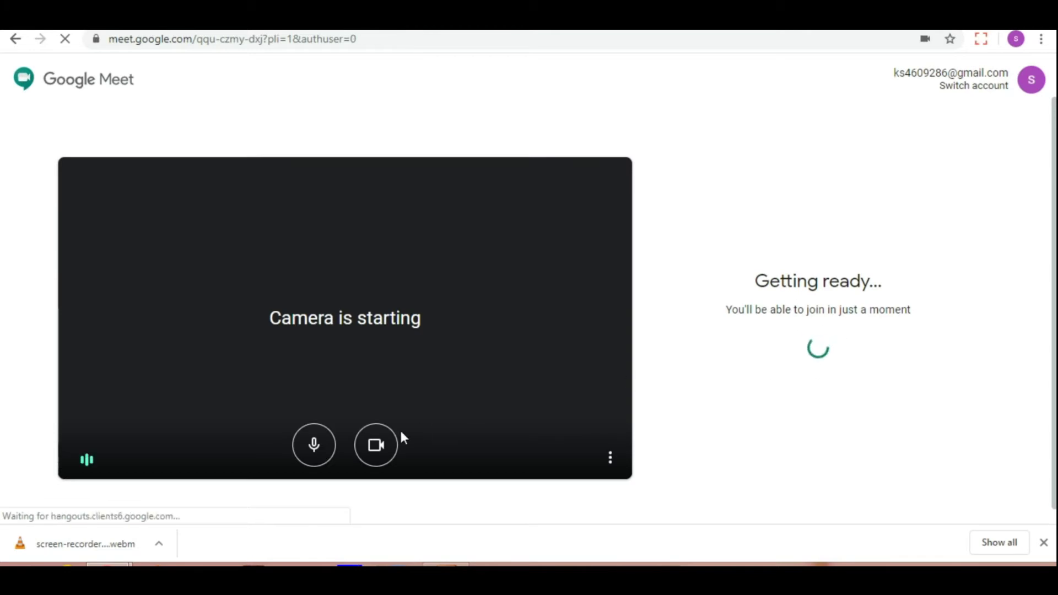
click(381, 457)
Join the meeting with the camera off.
click(765, 324)
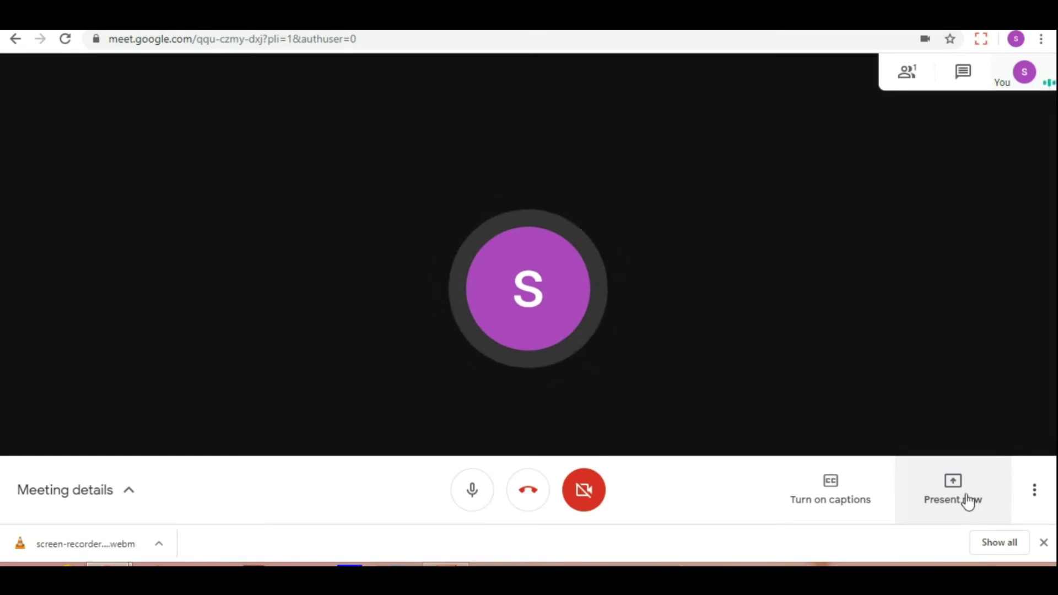
Present the DYNAMICS OF MACHINES PowerPoint window to the call as a single window.
click(961, 497)
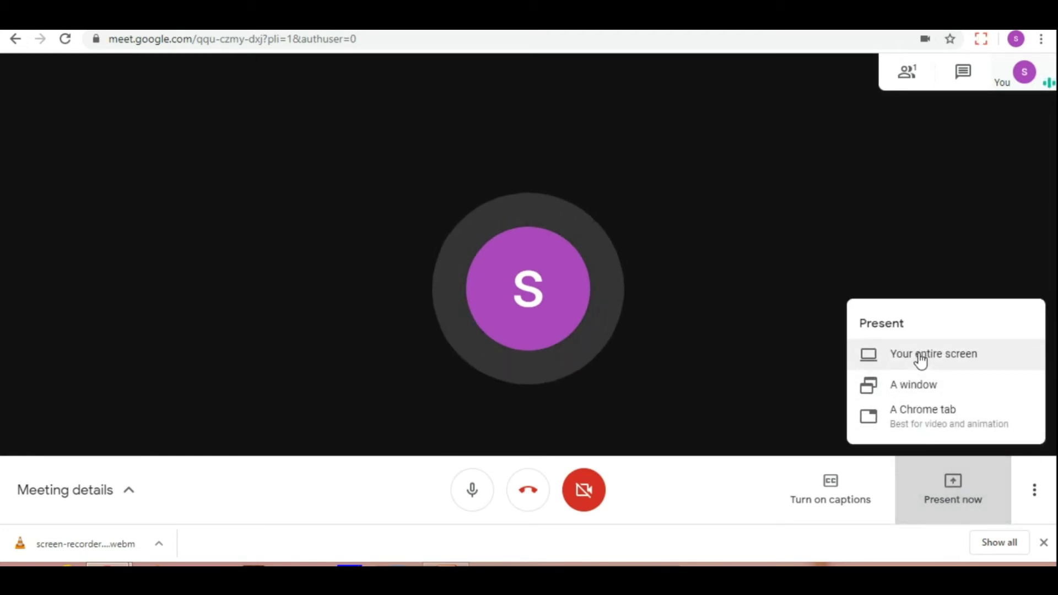
click(910, 385)
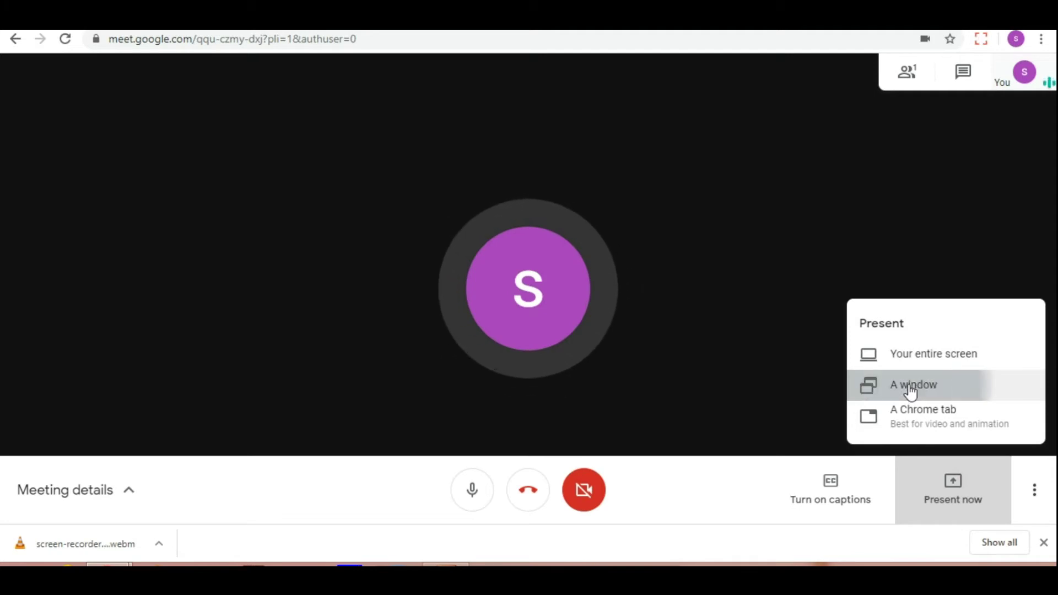
click(651, 170)
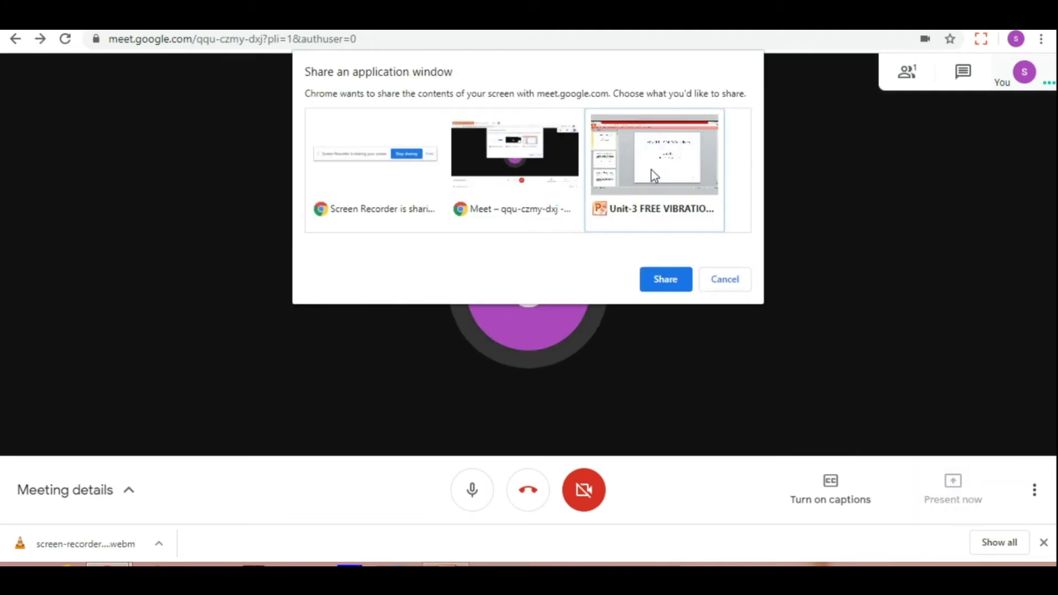
click(665, 282)
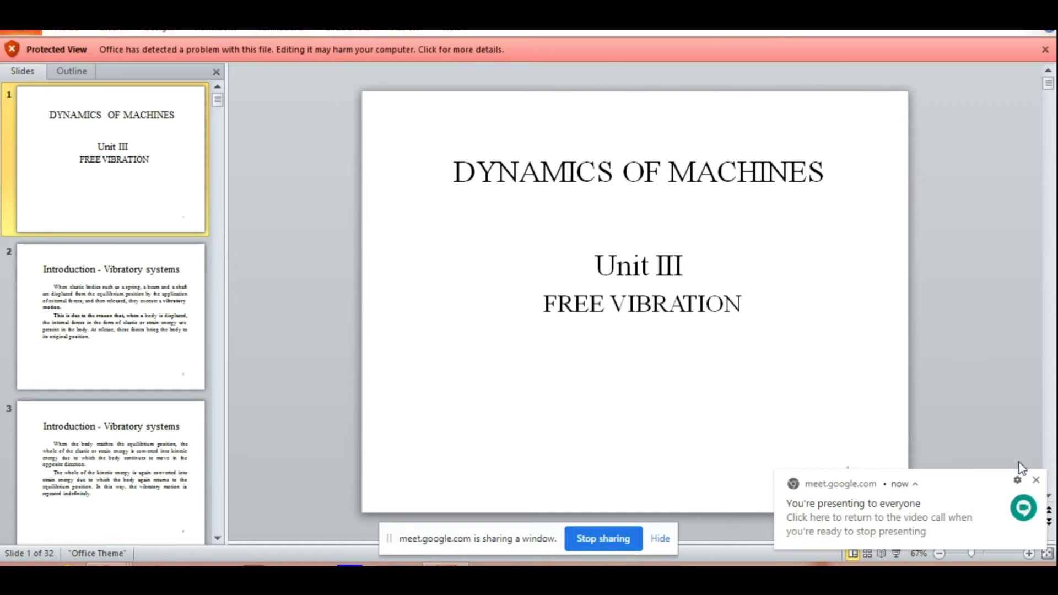
Run the DYNAMICS OF MACHINES slide show through and end it, then stop sharing and return to Meet.
click(896, 554)
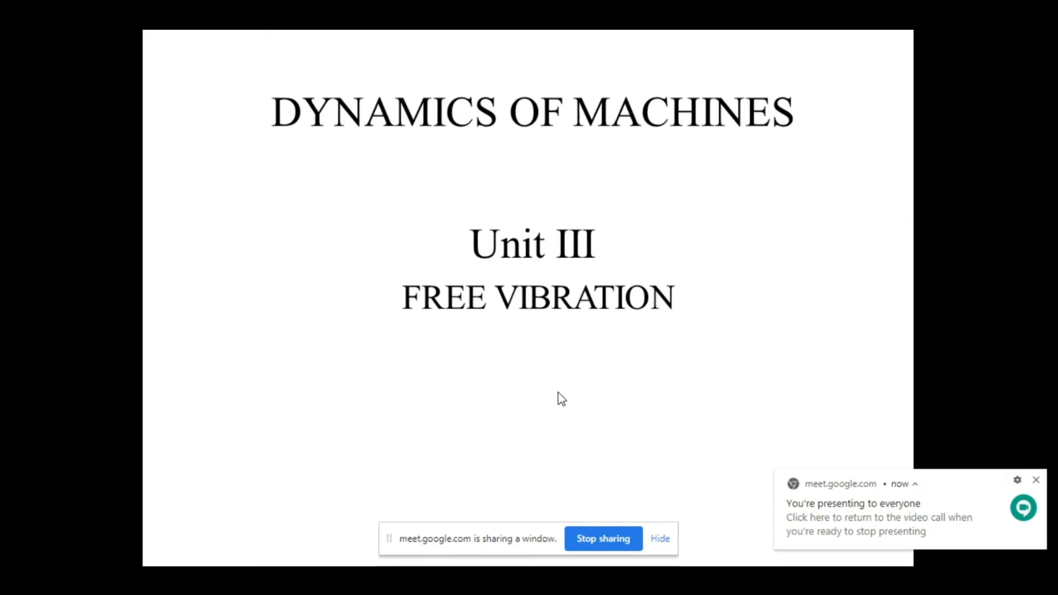
key(Right)
key(Right)
key(Right)
key(Right)
key(Right)
key(Right)
key(Right)
key(Right)
key(Right)
key(Right)
key(Right)
key(Right)
key(Right)
key(Right)
key(Right)
key(Right)
key(Right)
key(Right)
key(Right)
key(Right)
key(Right)
key(Escape)
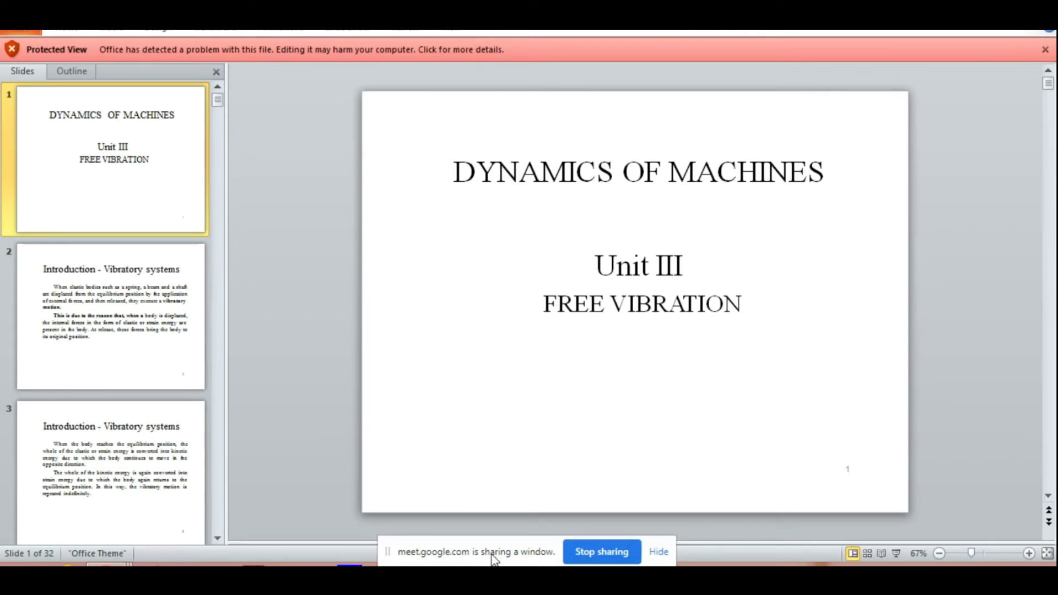
click(585, 554)
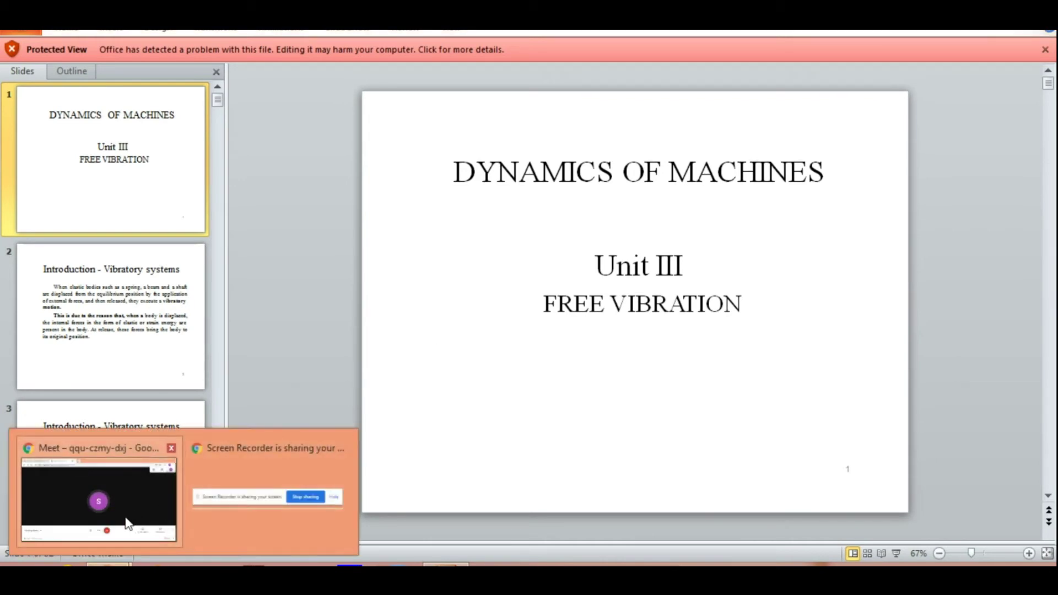
mouse_move(105, 563)
click(151, 520)
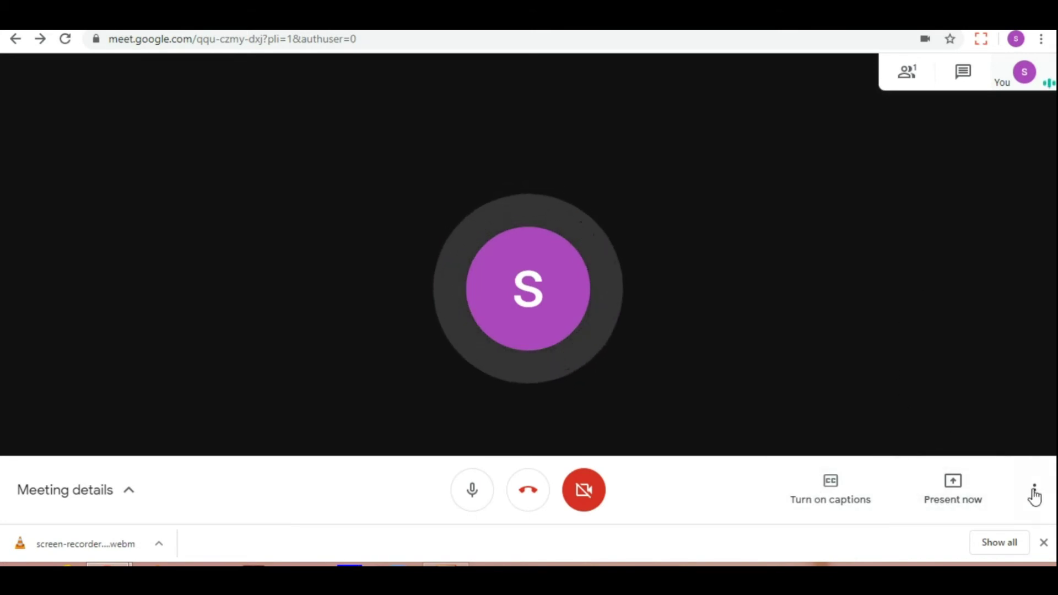
View the participants list and the meeting chat, then return to participants.
click(907, 73)
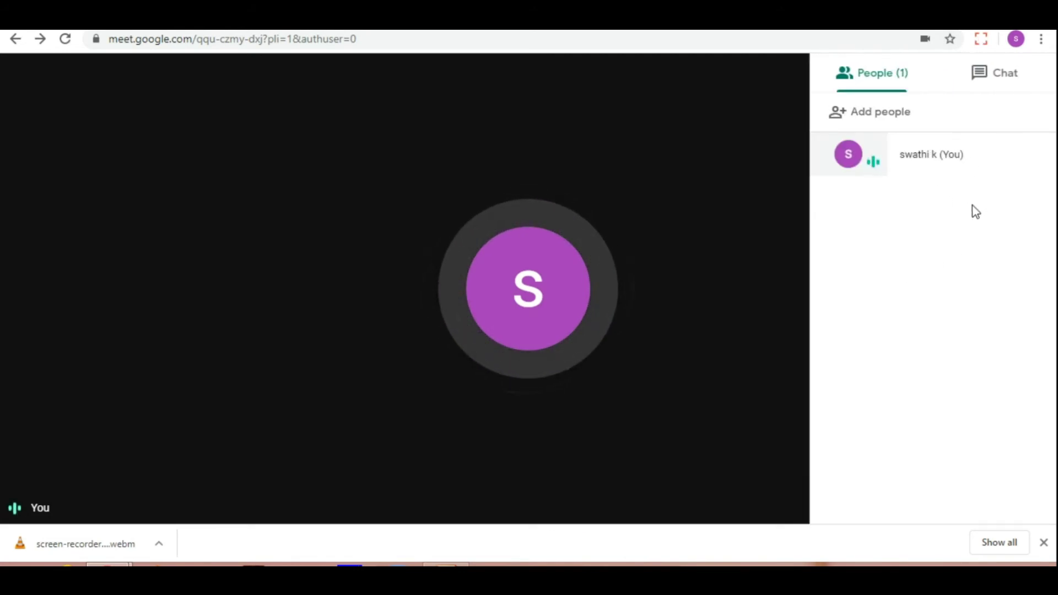
click(1011, 79)
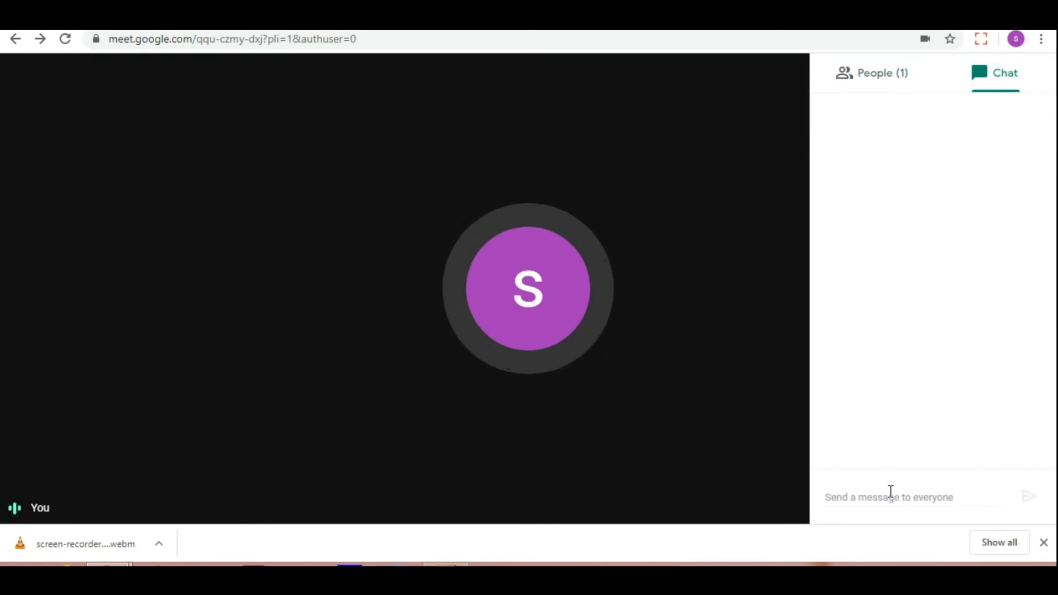
click(857, 85)
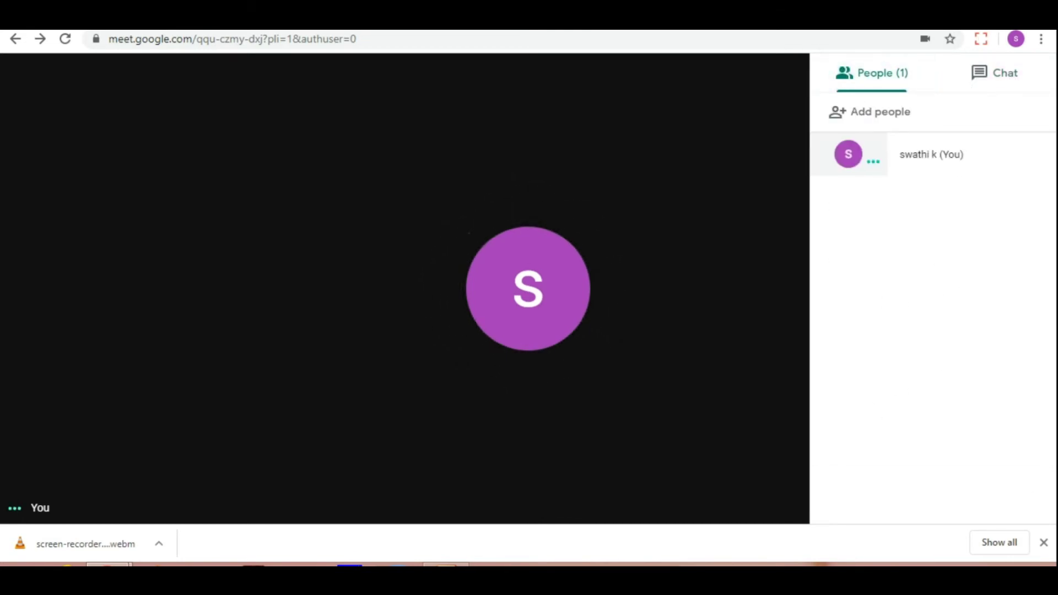
View and close the Add people invite dialog, dismiss the downloads bar, and close the panel.
click(873, 122)
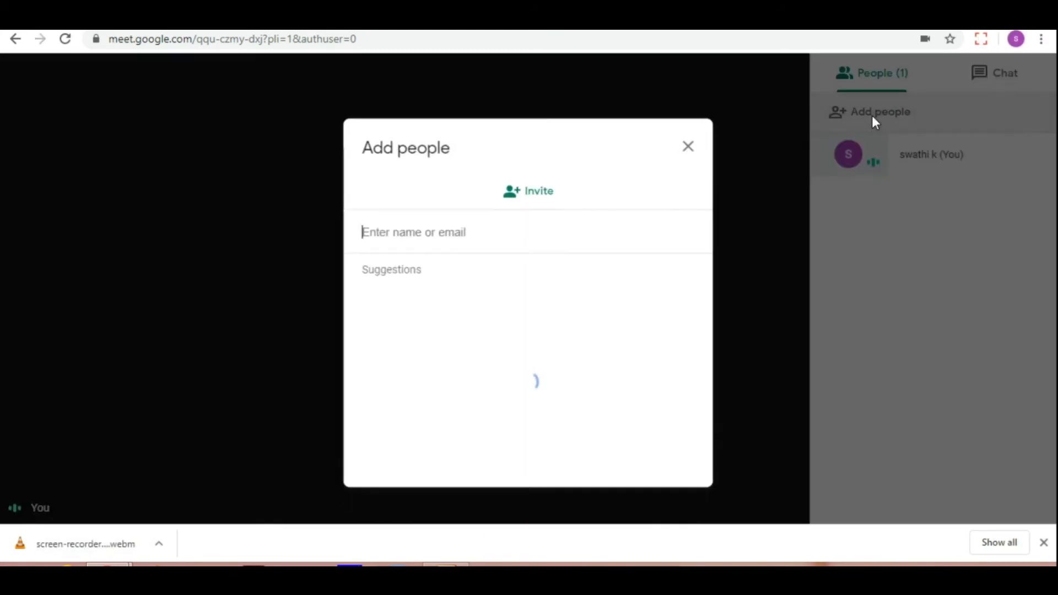
click(539, 187)
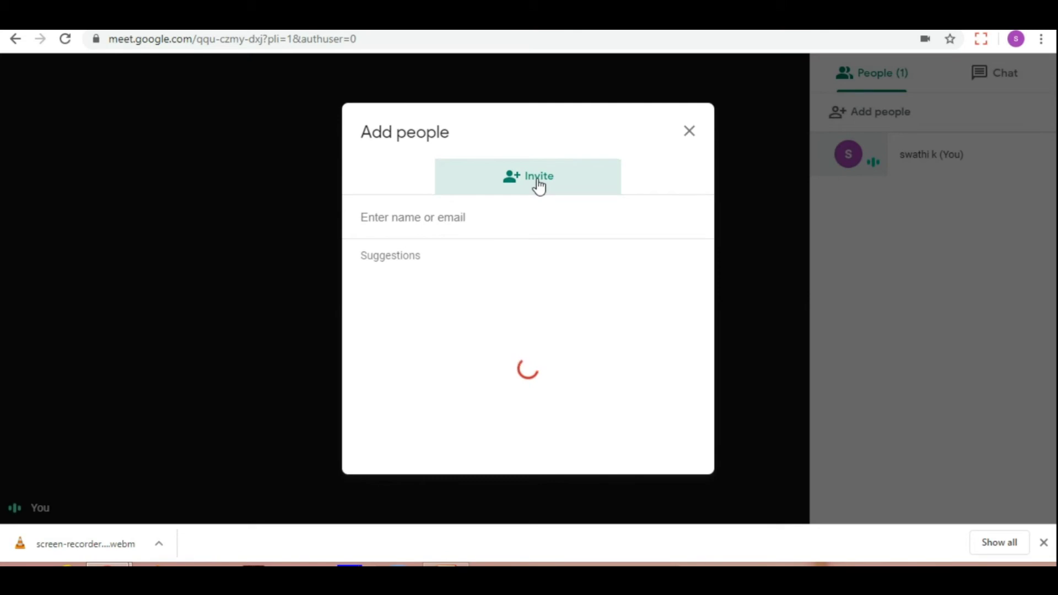
click(689, 131)
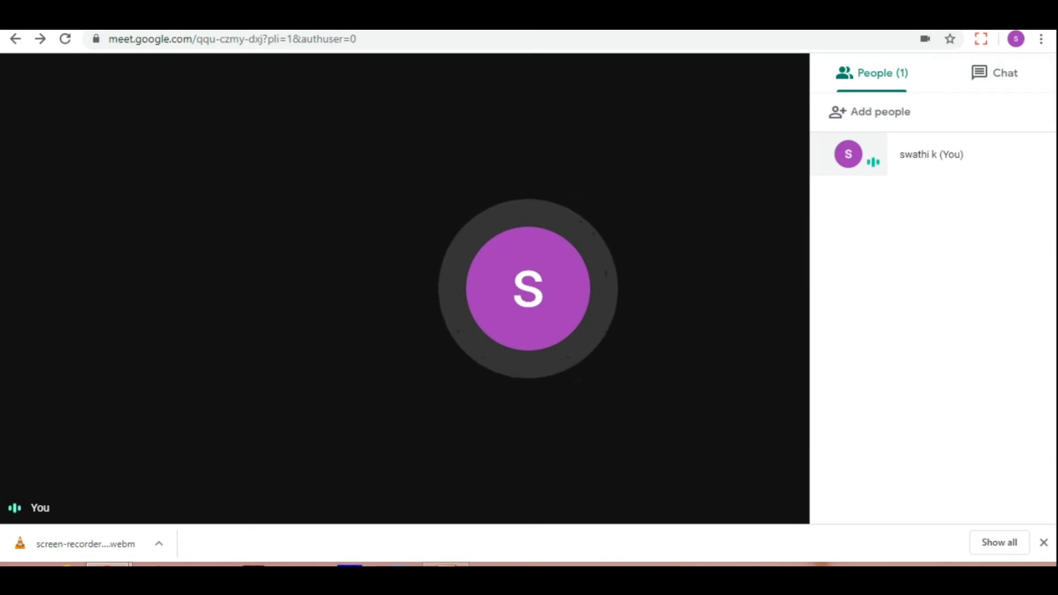
click(1045, 544)
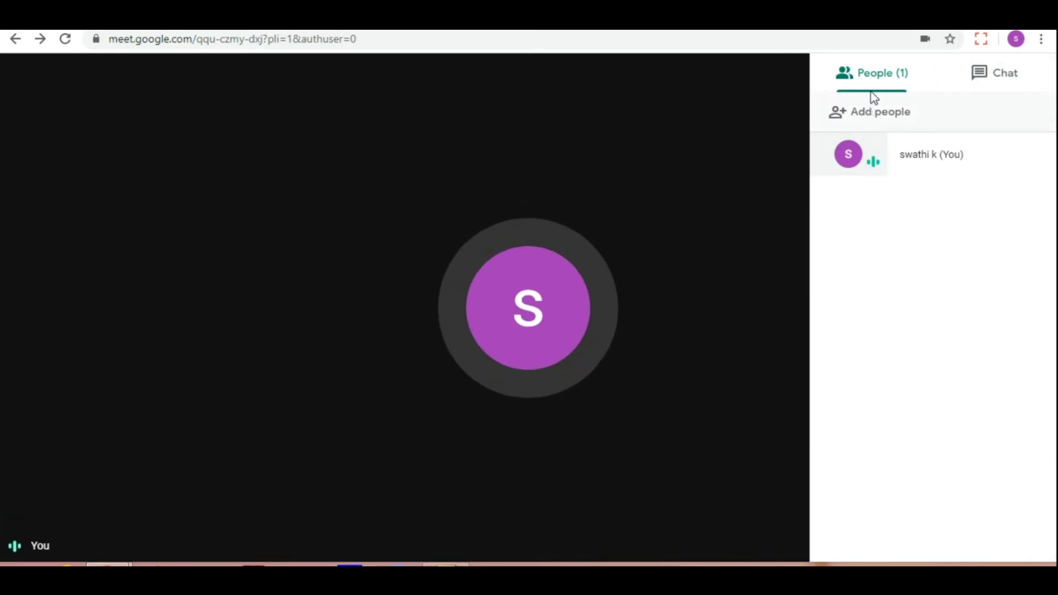
click(771, 188)
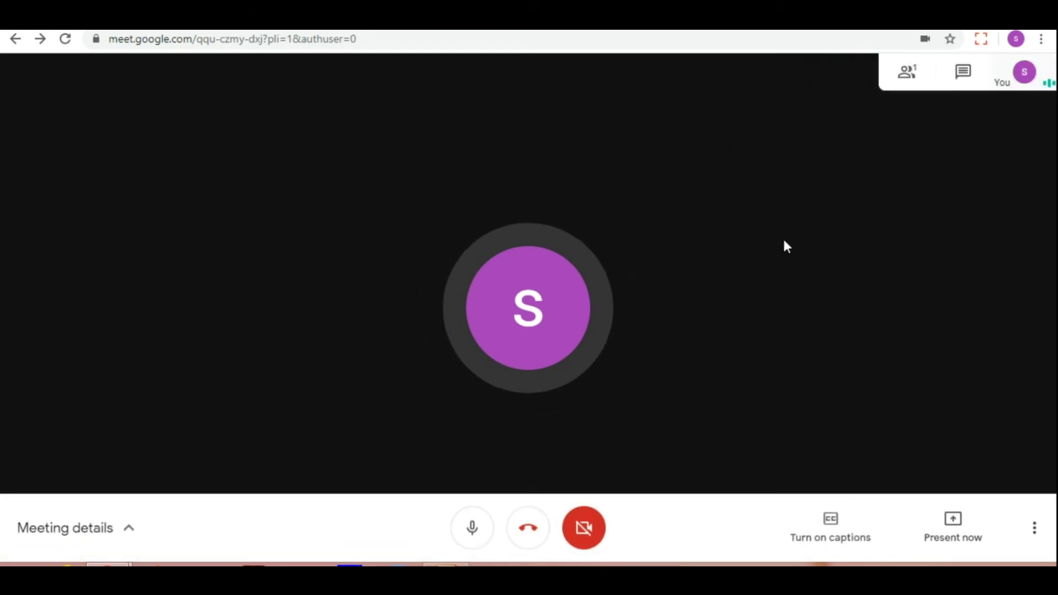
Check the More options menu, then view and close the meeting details with the joining link.
click(1037, 531)
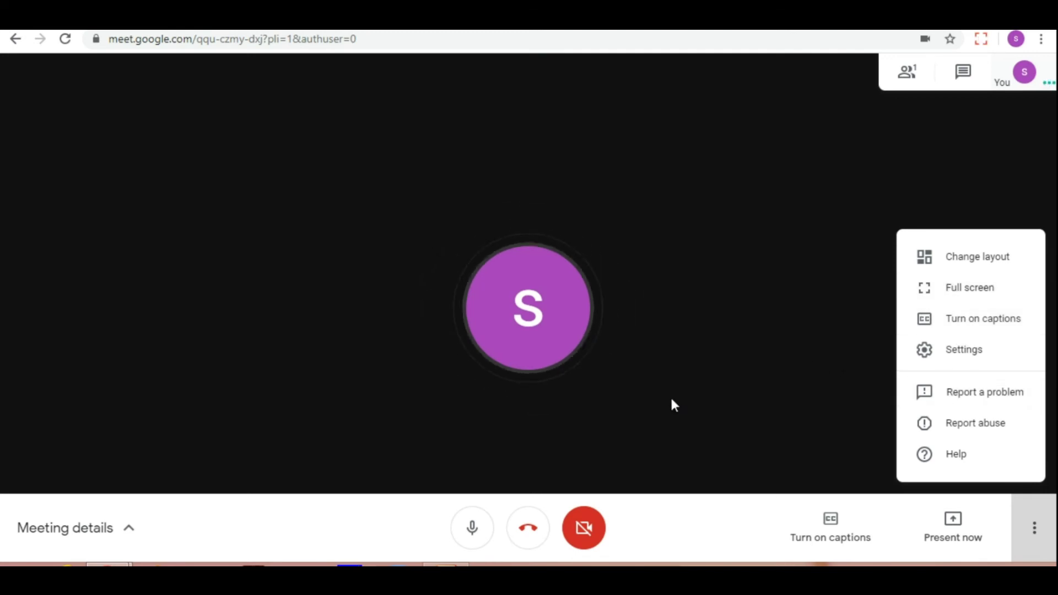
click(242, 447)
click(128, 529)
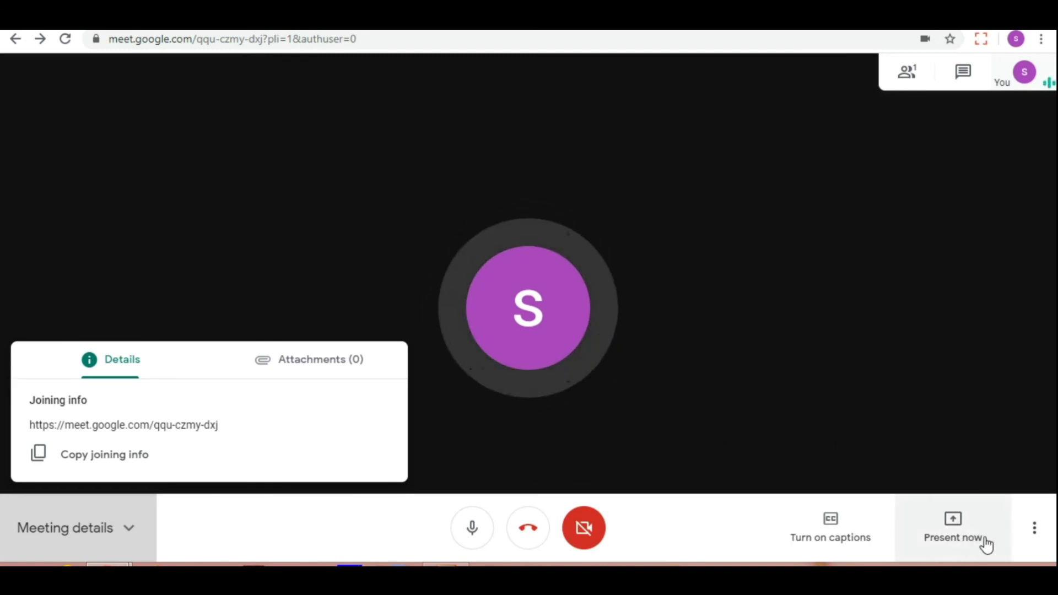
click(1039, 534)
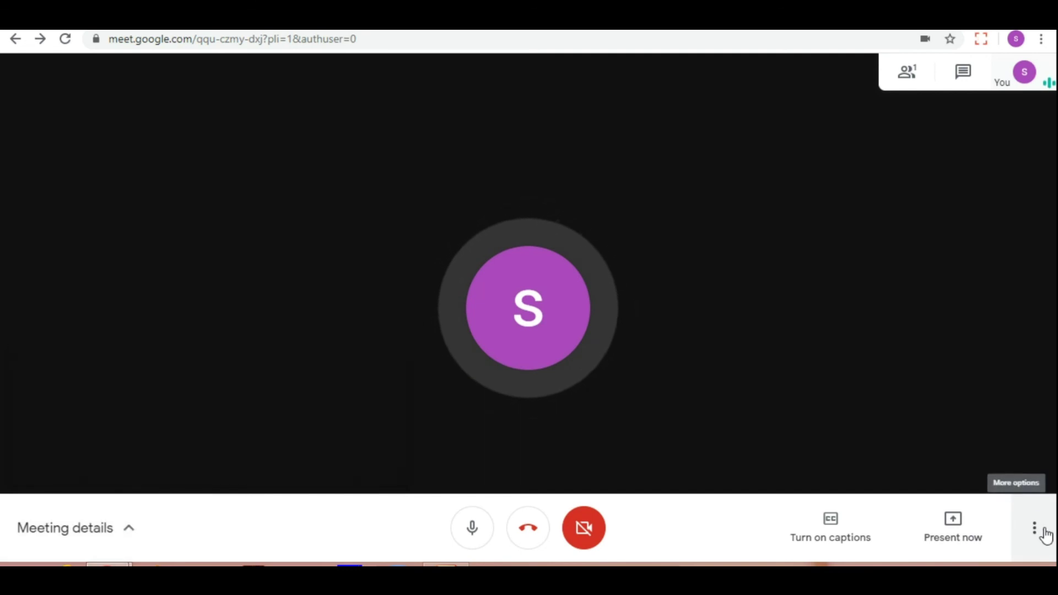
Start presenting 'Your entire screen' from Present now, then cancel the share dialog.
click(952, 528)
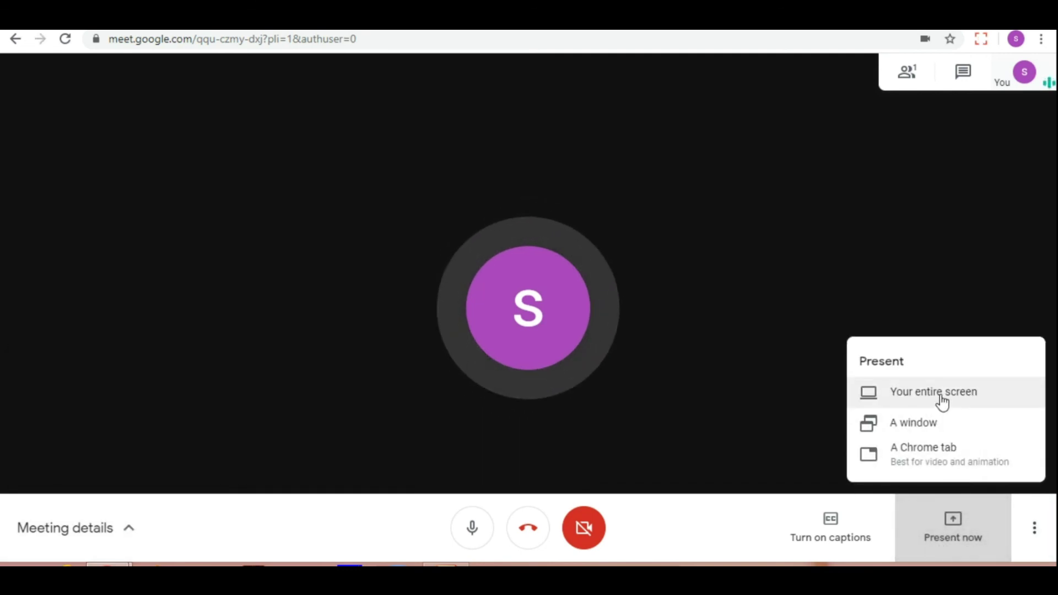
click(940, 403)
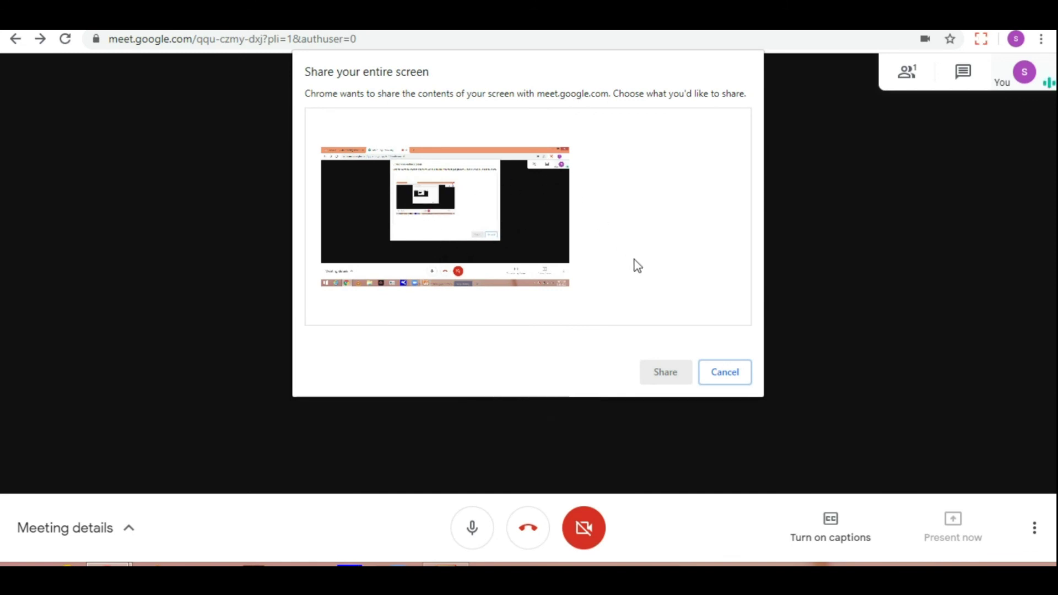
click(739, 375)
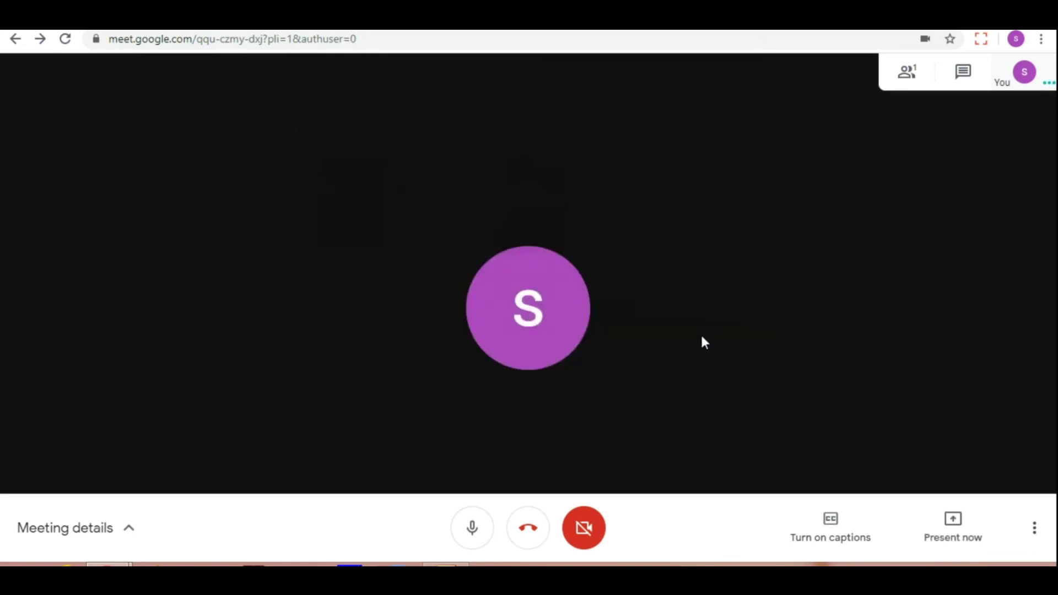